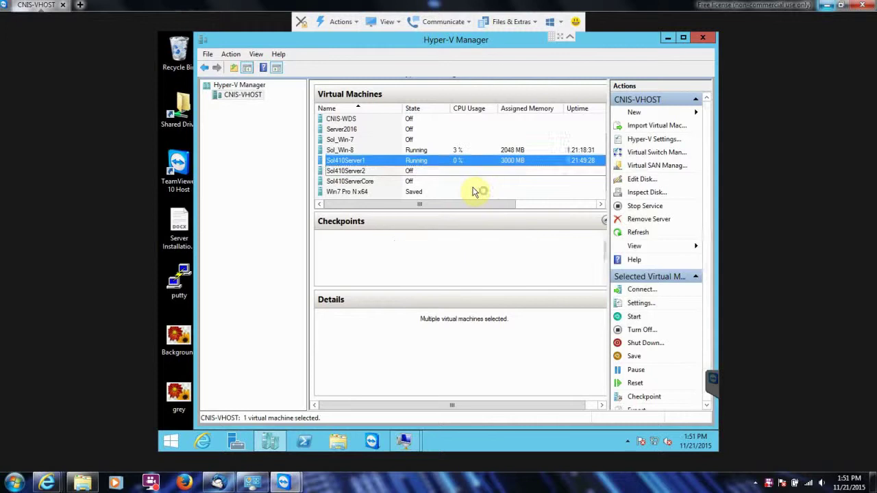
Open the settings of the Sol_Win-7 virtual machine and add a hard drive to IDE Controller 0.
{"action": "left_click", "coordinate": [424, 141]}
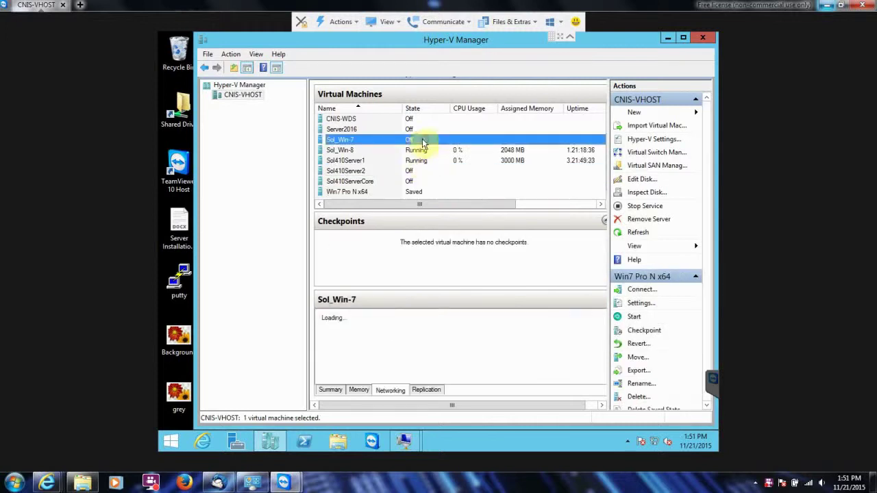
{"action": "right_click", "coordinate": [417, 140]}
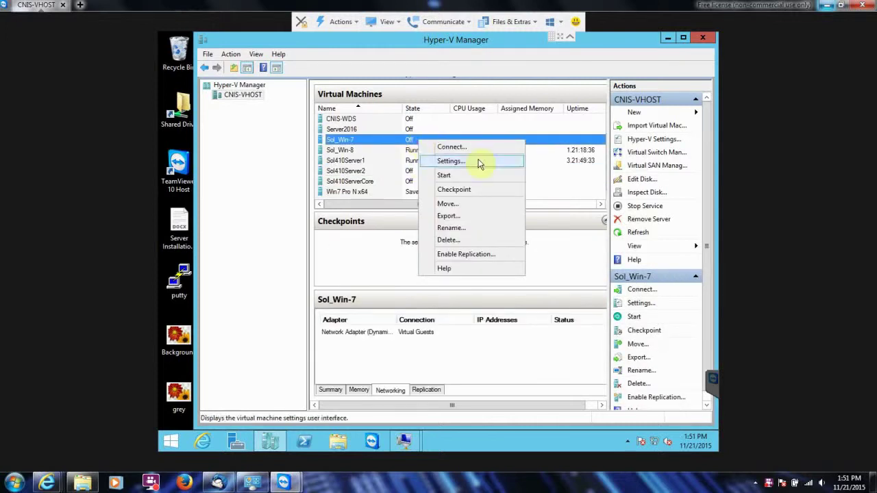
{"action": "left_click", "coordinate": [480, 163]}
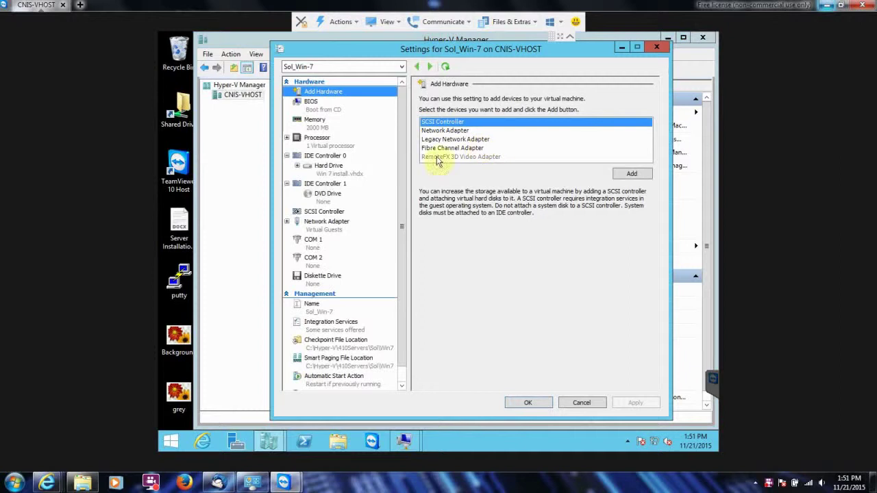
{"action": "left_click", "coordinate": [331, 157]}
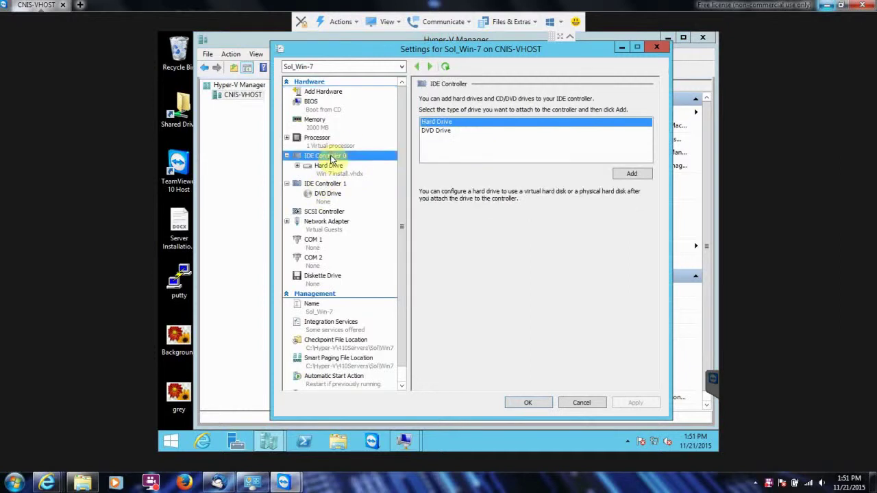
{"action": "left_click", "coordinate": [619, 175]}
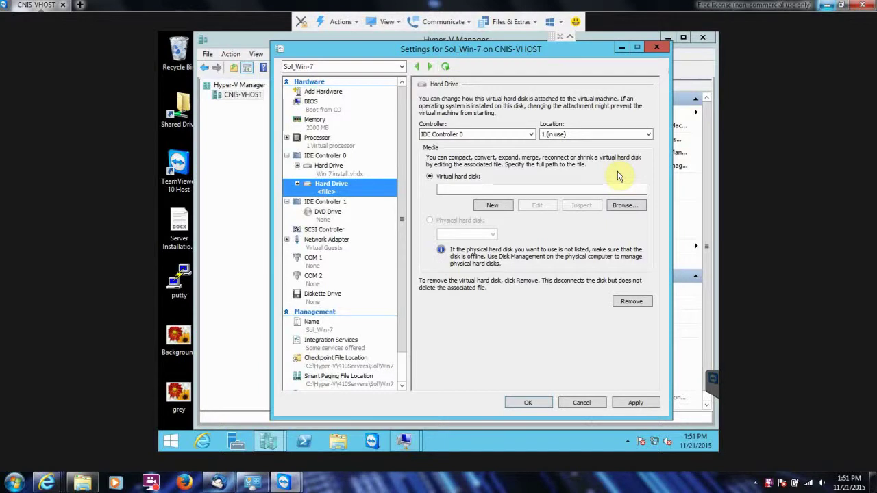
Begin a new virtual hard disk for the added drive, using the VHDX format and the dynamically expanding type.
{"action": "left_click", "coordinate": [493, 206]}
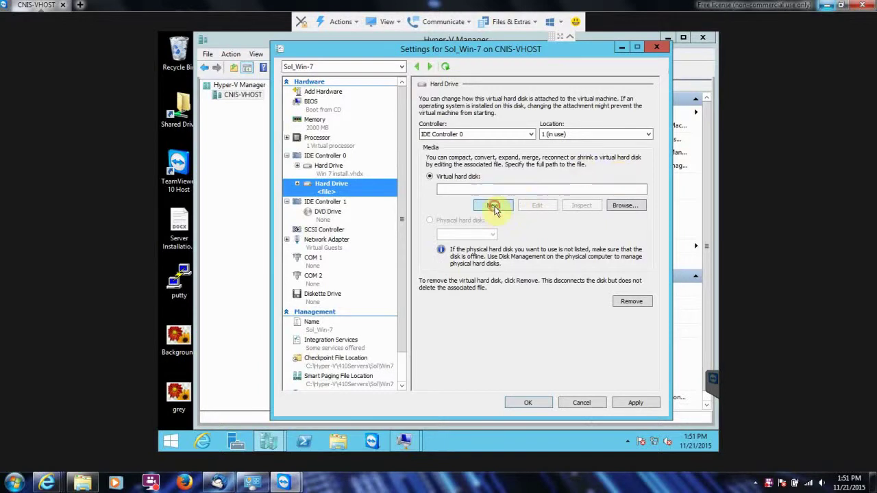
{"action": "left_click", "coordinate": [552, 361]}
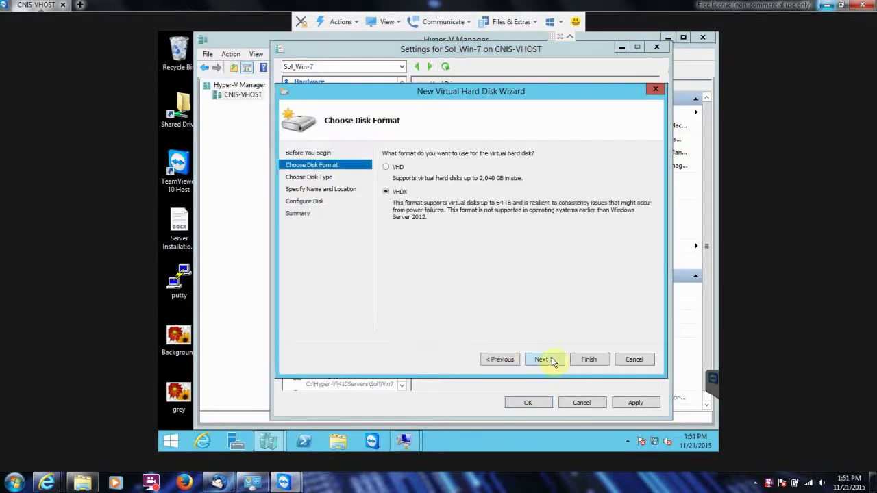
{"action": "left_click", "coordinate": [552, 361]}
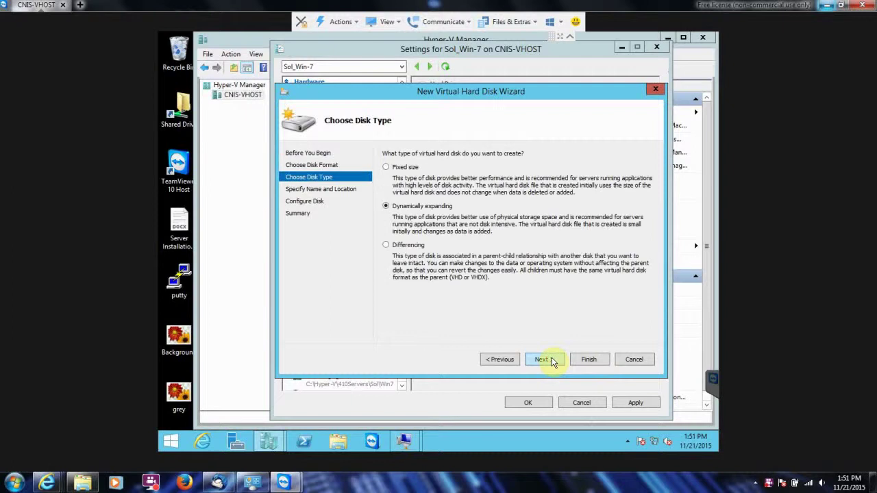
{"action": "left_click", "coordinate": [553, 361]}
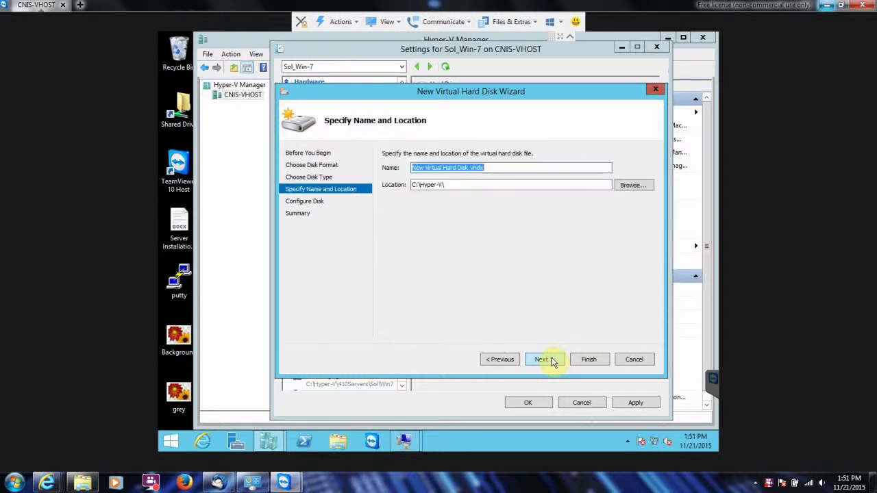
Set the new disk's location to C:\Hyper-V\410Servers\Sol\Win7\Virtual Hard Disks, keeping the name New Virtual Hard Disk.vhdx.
{"action": "left_click", "coordinate": [631, 186]}
{"action": "double_click", "coordinate": [411, 178]}
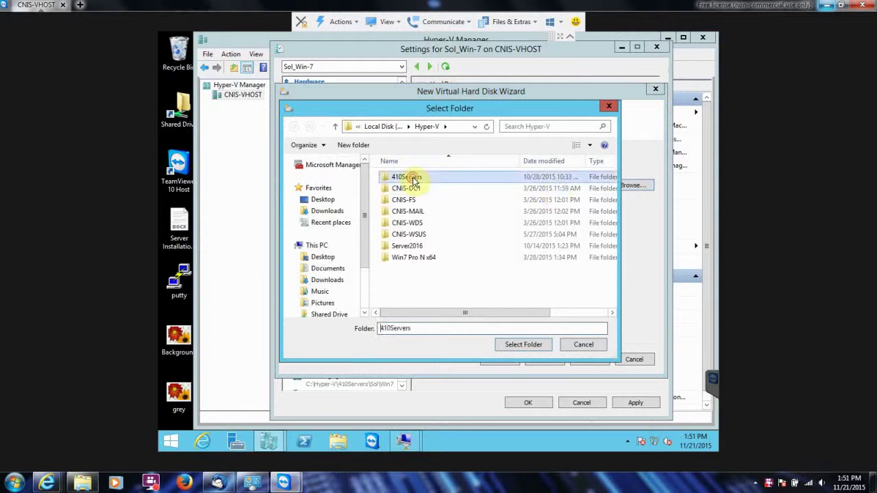
{"action": "double_click", "coordinate": [414, 179]}
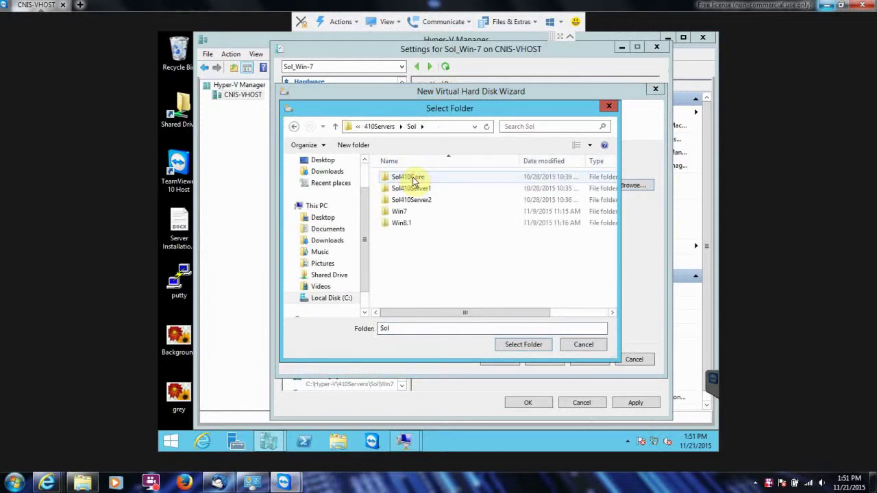
{"action": "double_click", "coordinate": [419, 213]}
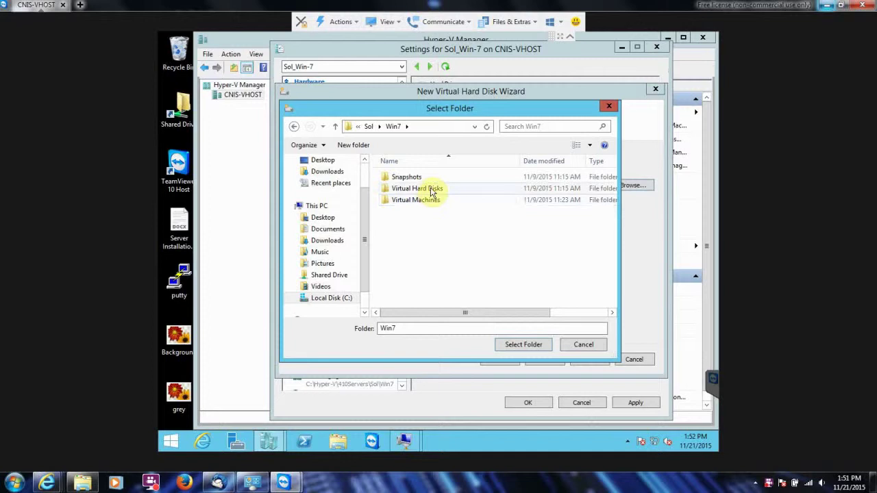
{"action": "double_click", "coordinate": [432, 191]}
{"action": "left_click", "coordinate": [513, 346]}
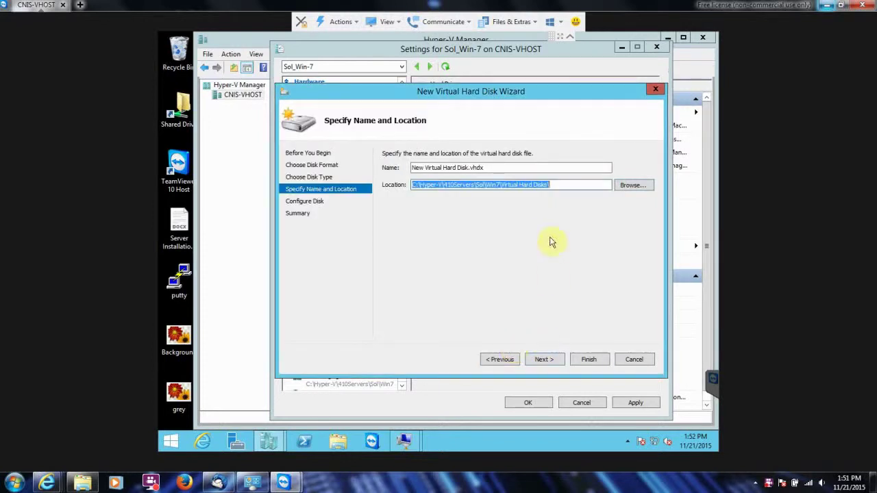
{"action": "left_click", "coordinate": [555, 360]}
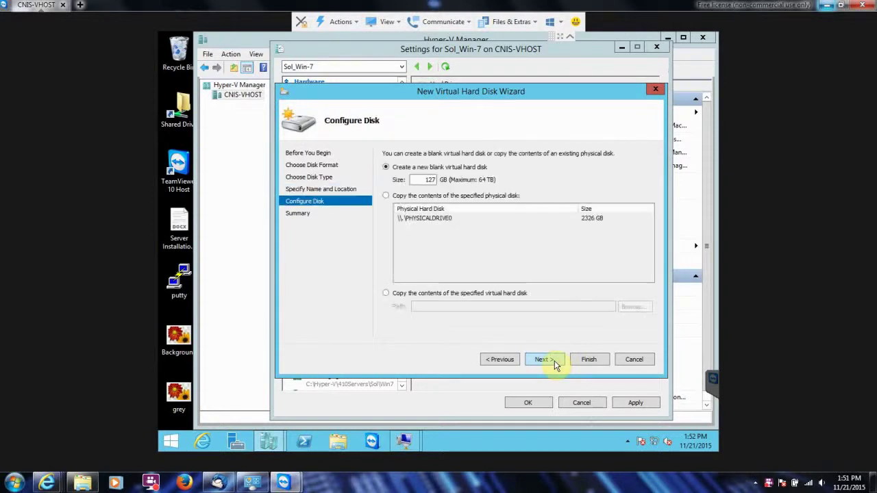
Set the blank virtual hard disk's size to 40 GB, create it and save the virtual machine settings.
{"action": "double_click", "coordinate": [424, 183]}
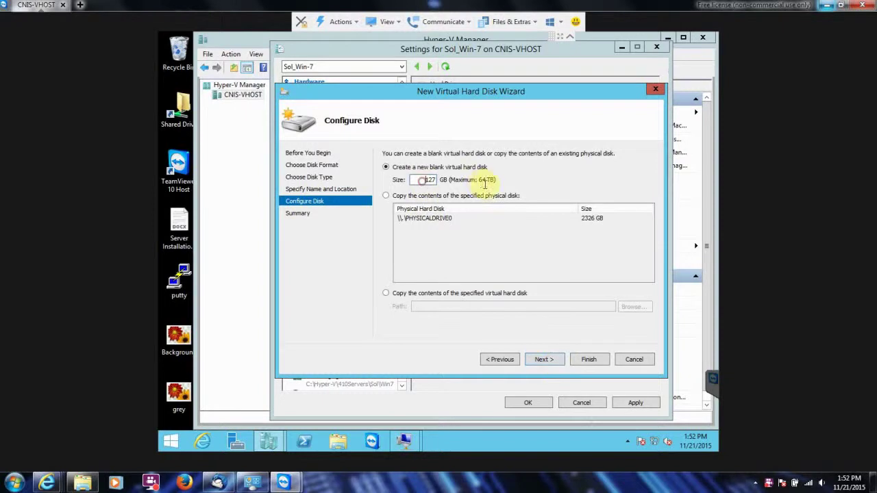
{"action": "type", "text": "40"}
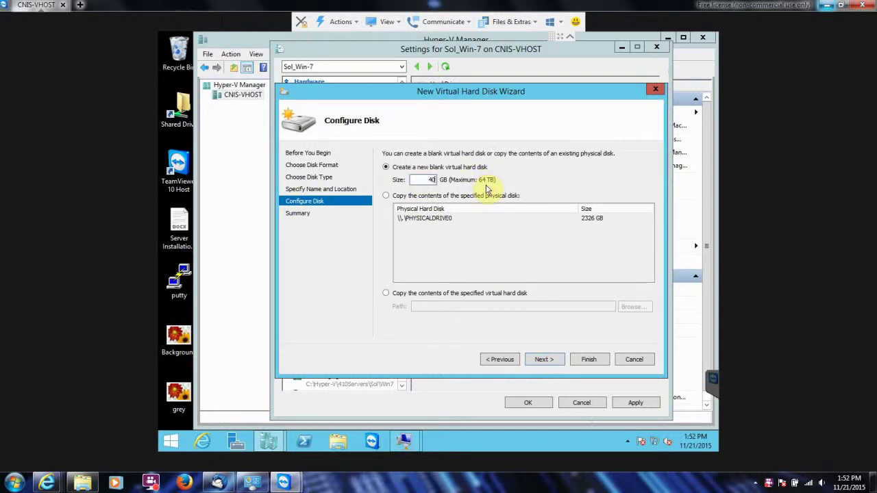
{"action": "left_click", "coordinate": [554, 362]}
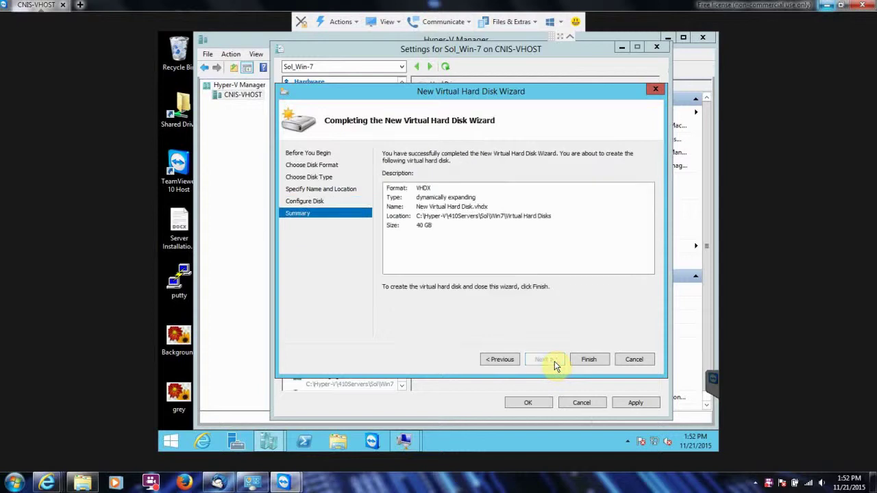
{"action": "left_click", "coordinate": [579, 360]}
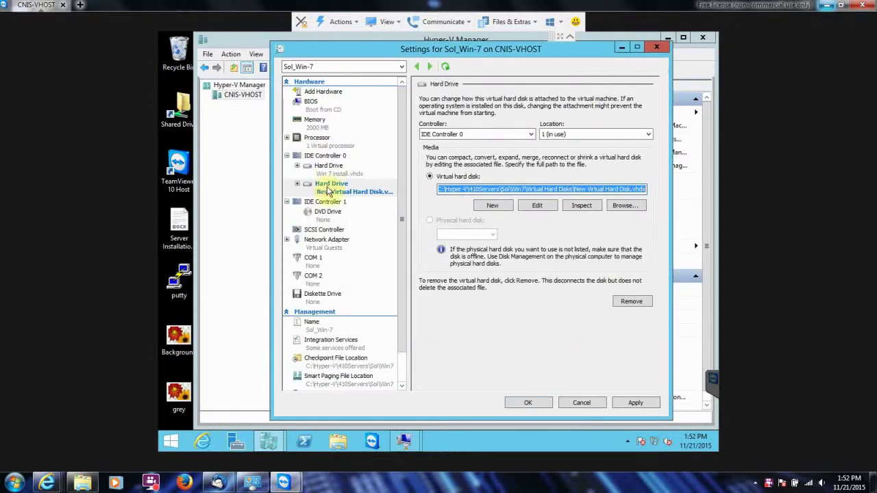
{"action": "left_click", "coordinate": [541, 402]}
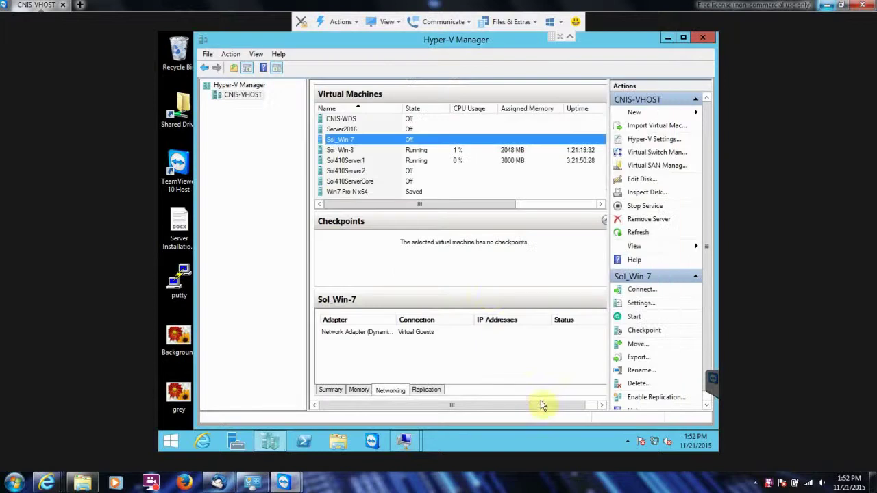
Start the Sol_Win-7 virtual machine and connect to its desktop.
{"action": "right_click", "coordinate": [368, 142]}
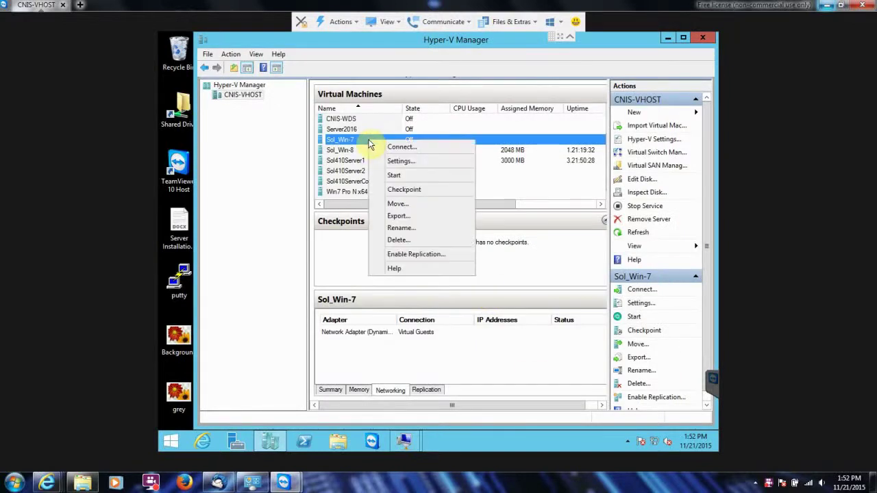
{"action": "left_click", "coordinate": [412, 180]}
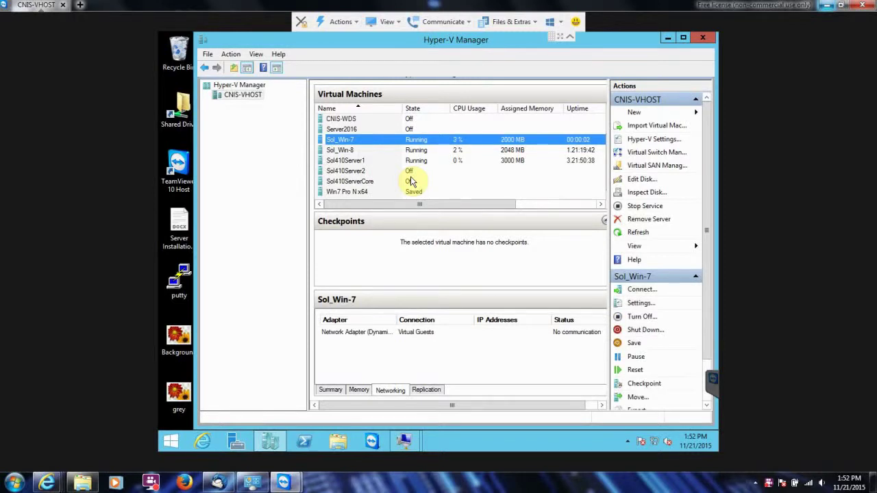
{"action": "double_click", "coordinate": [417, 139]}
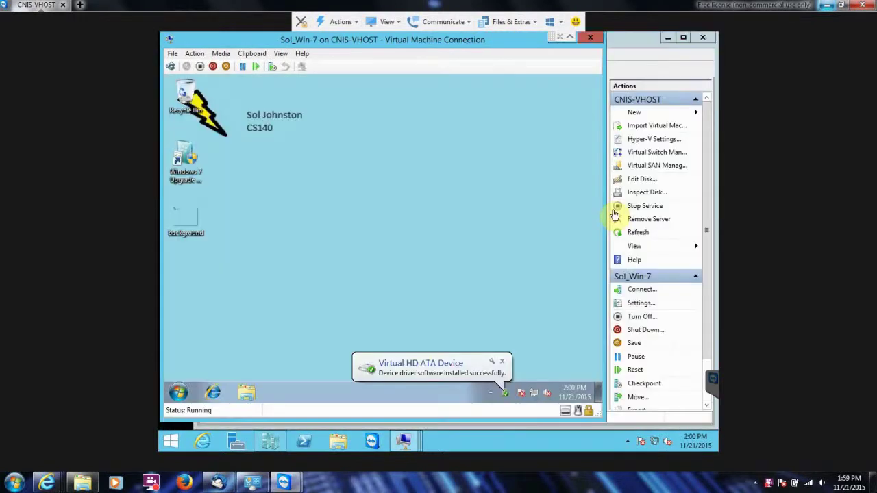
Look through the Accessories and System Tools programs of the Windows 7 guest for a disk management tool.
{"action": "left_click", "coordinate": [179, 391]}
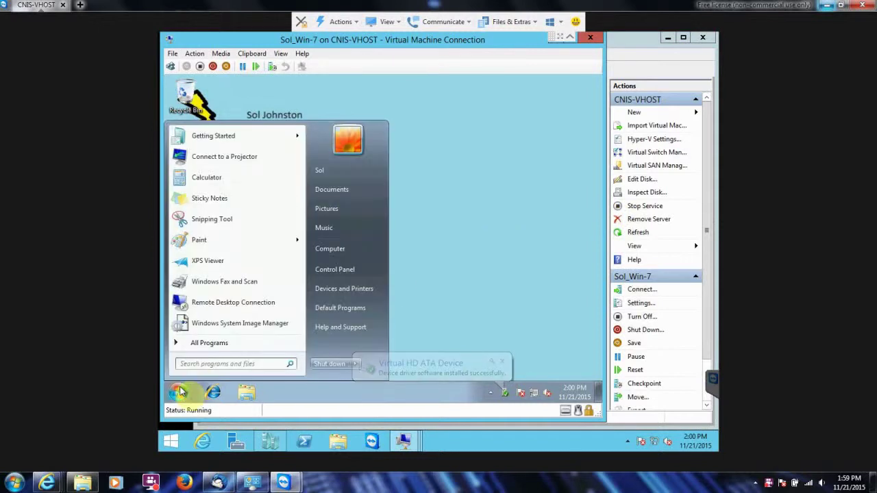
{"action": "left_click", "coordinate": [216, 348]}
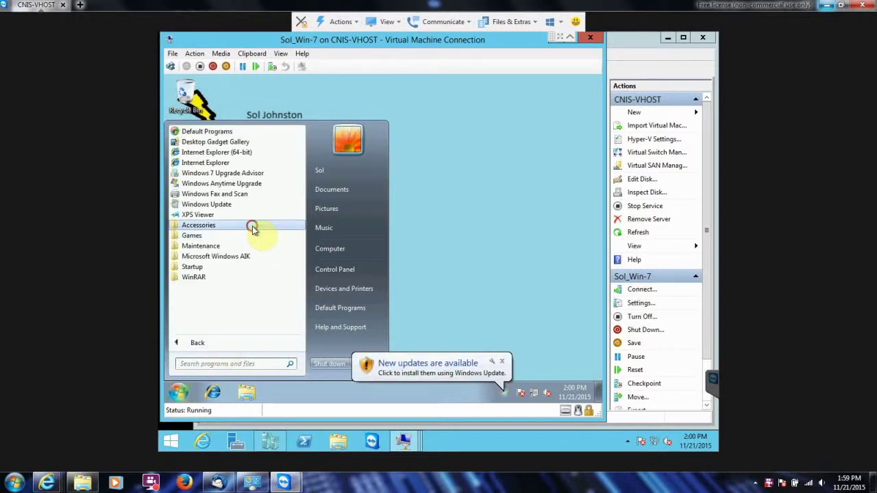
{"action": "left_click", "coordinate": [253, 226]}
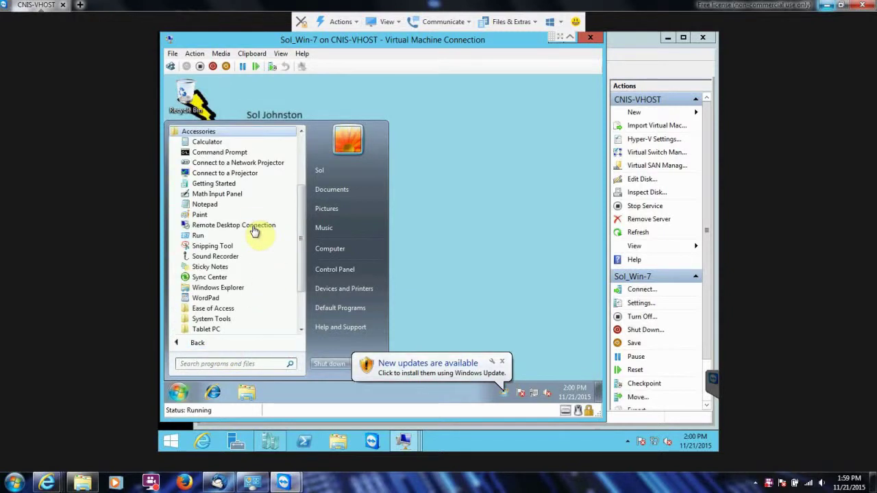
{"action": "left_click", "coordinate": [237, 320]}
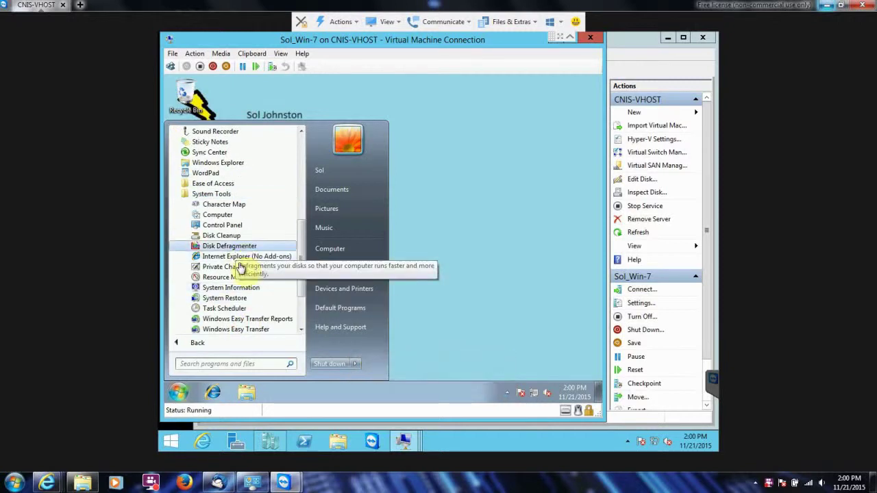
{"action": "scroll", "coordinate": [257, 285], "scroll_direction": "down", "scroll_amount": 1}
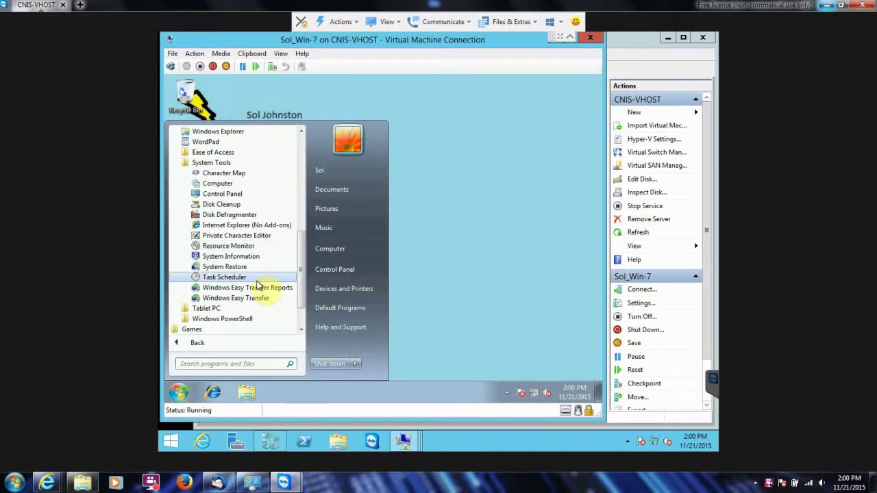
{"action": "scroll", "coordinate": [258, 285], "scroll_direction": "up", "scroll_amount": 3}
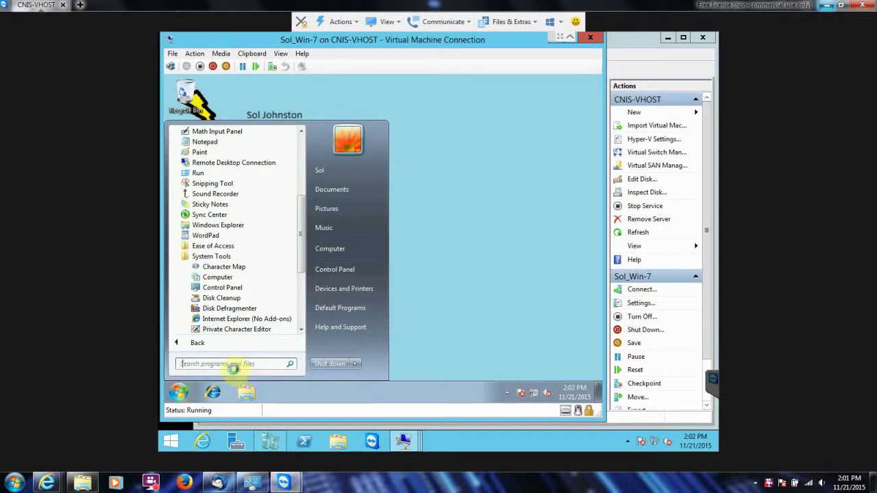
Search the guest for "disk management", open the hard disk partitions tool and initialize Disk 1 with the MBR partition style.
{"action": "type", "text": "disk management"}
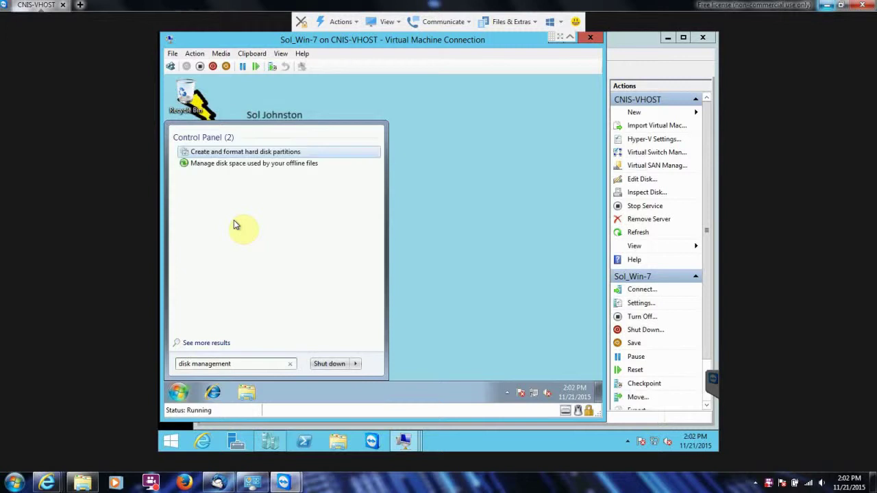
{"action": "left_click", "coordinate": [252, 159]}
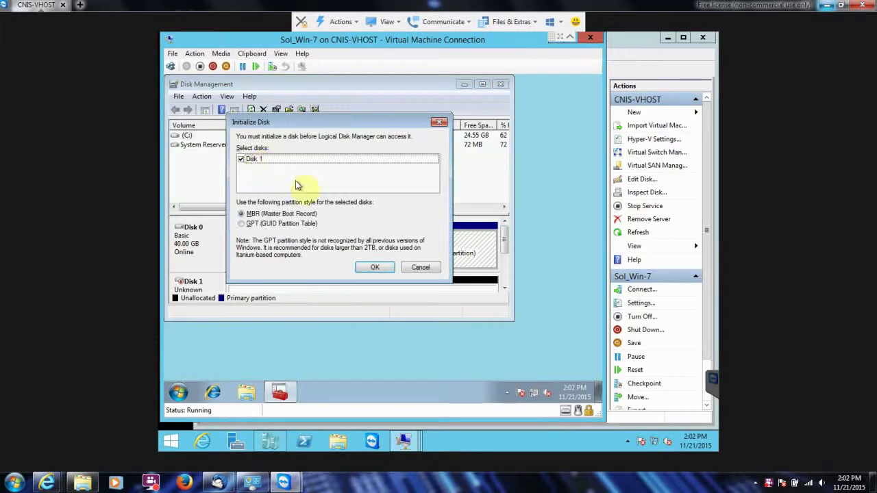
{"action": "left_click", "coordinate": [376, 268]}
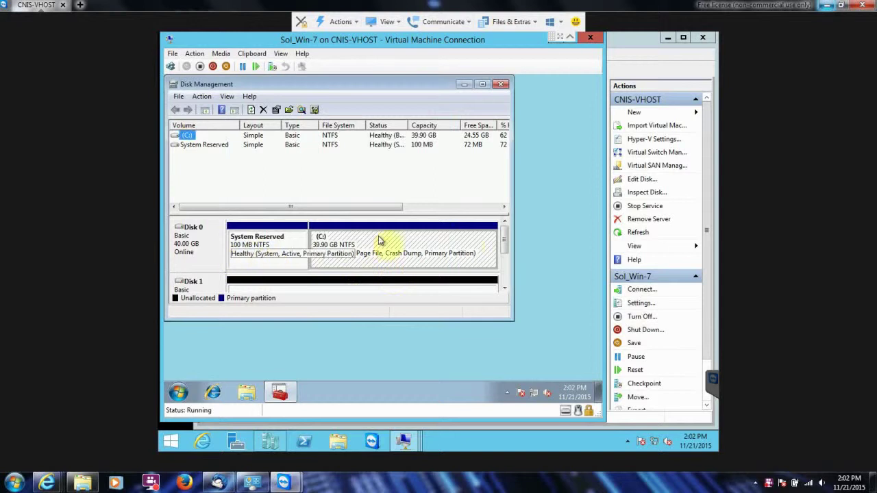
Begin a new simple volume in Disk 1's unallocated space and set its size to 20000 MB.
{"action": "left_click", "coordinate": [503, 254]}
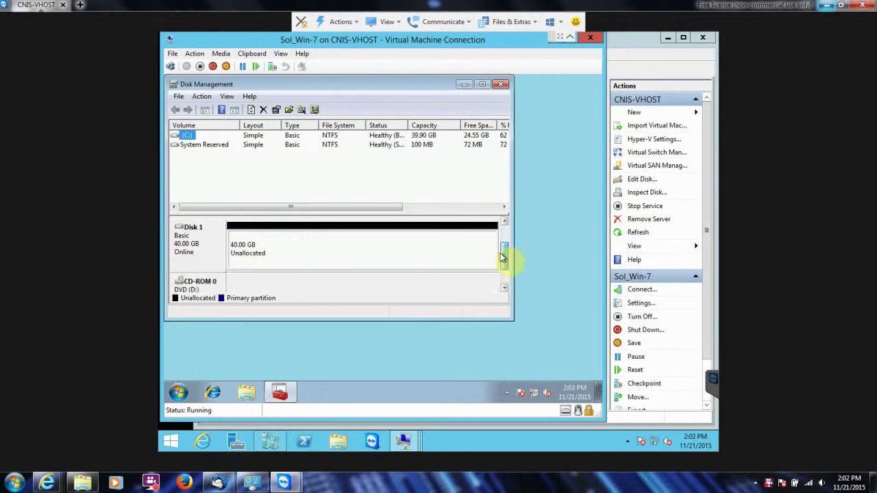
{"action": "right_click", "coordinate": [277, 241]}
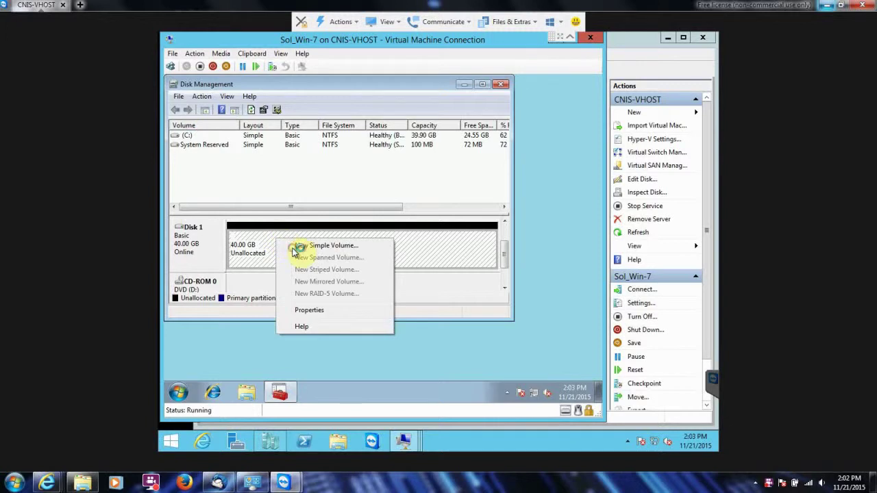
{"action": "left_click", "coordinate": [293, 247]}
{"action": "left_click", "coordinate": [388, 333]}
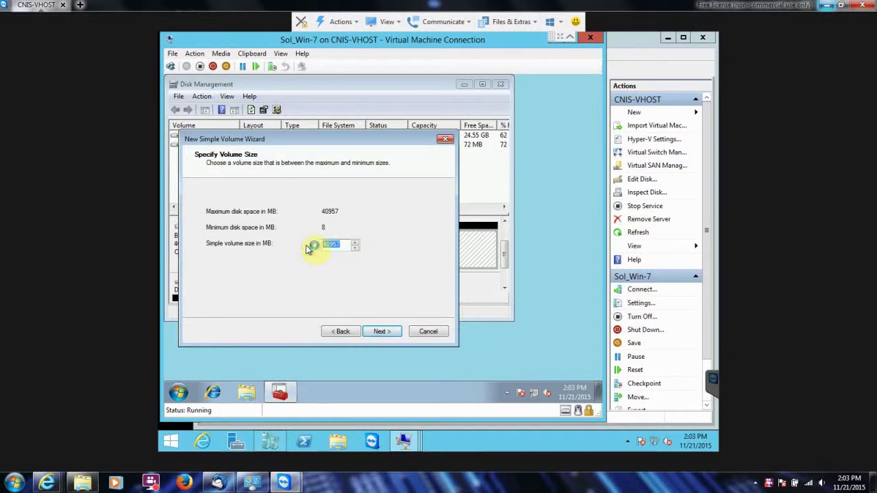
{"action": "type", "text": "20"}
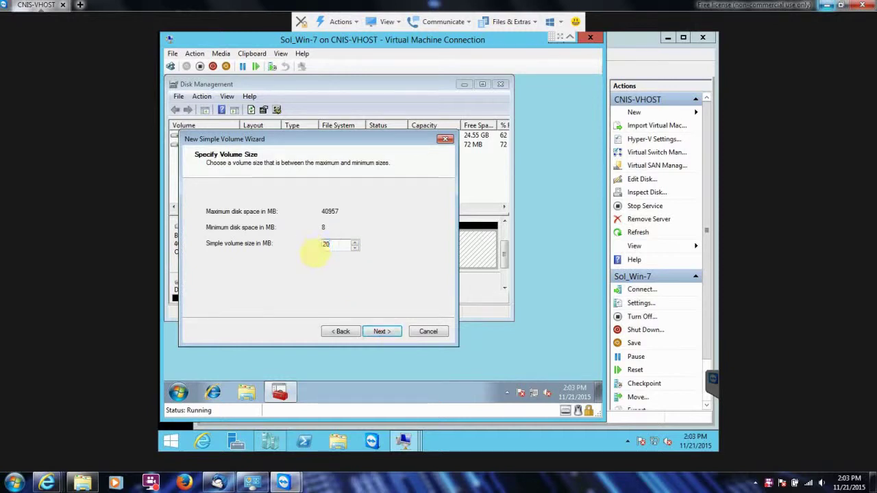
{"action": "type", "text": "000"}
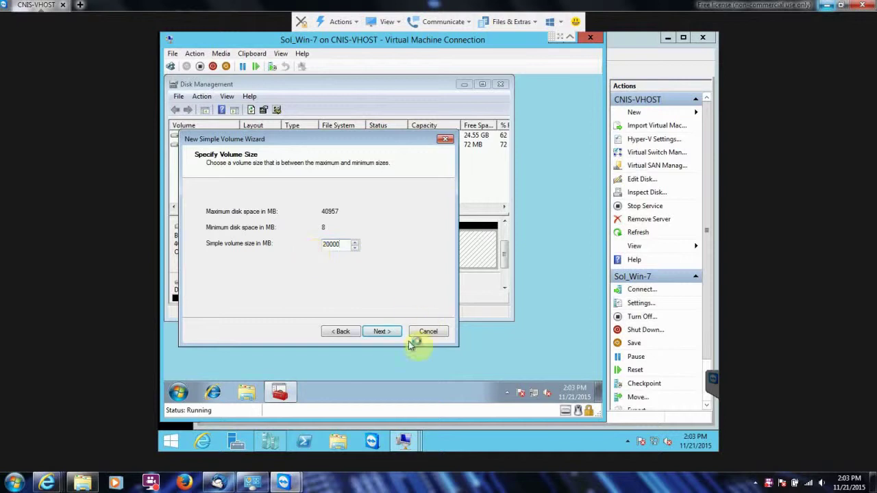
{"action": "left_click", "coordinate": [388, 335]}
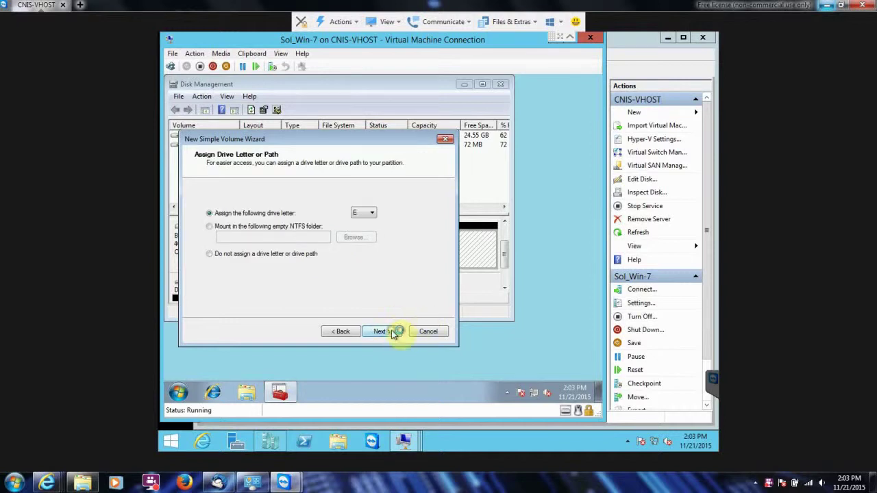
Assign drive letter E, label the volume NTFS, and create it with a quick NTFS format.
{"action": "left_click", "coordinate": [392, 333]}
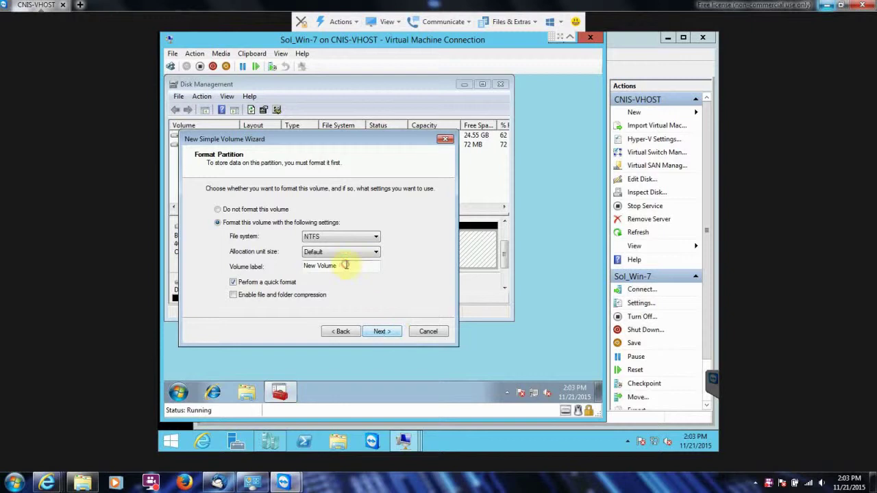
{"action": "left_click_drag", "start_coordinate": [342, 265], "coordinate": [233, 266]}
{"action": "type", "text": "NTFS"}
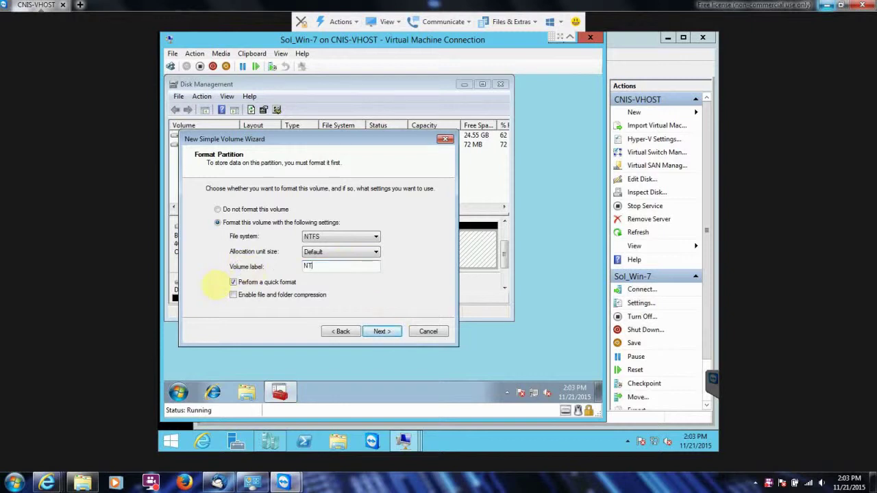
{"action": "left_click", "coordinate": [384, 333]}
{"action": "left_click", "coordinate": [383, 332]}
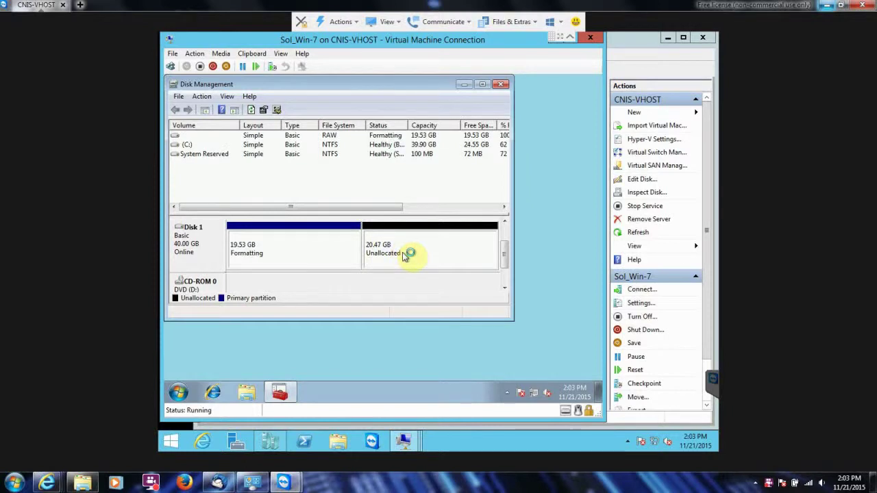
Begin another simple volume using all the remaining unallocated space on Disk 1, with drive letter F.
{"action": "left_click", "coordinate": [405, 254]}
{"action": "right_click", "coordinate": [408, 256]}
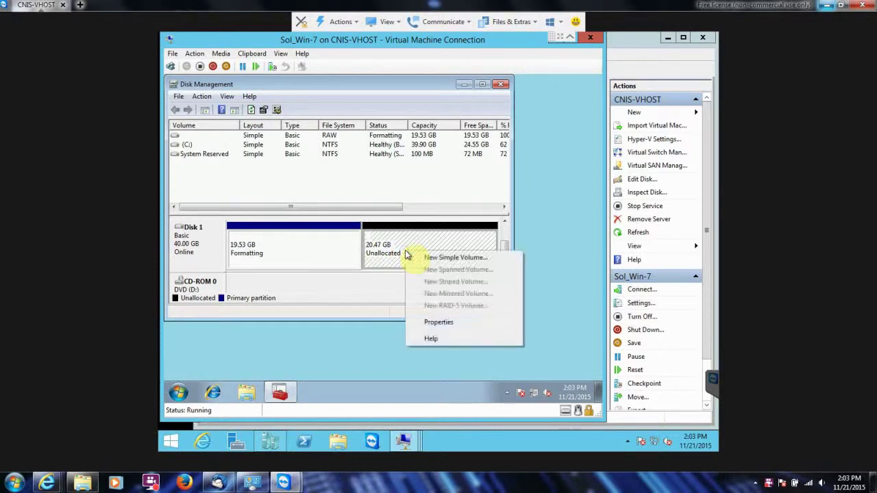
{"action": "left_click", "coordinate": [419, 259]}
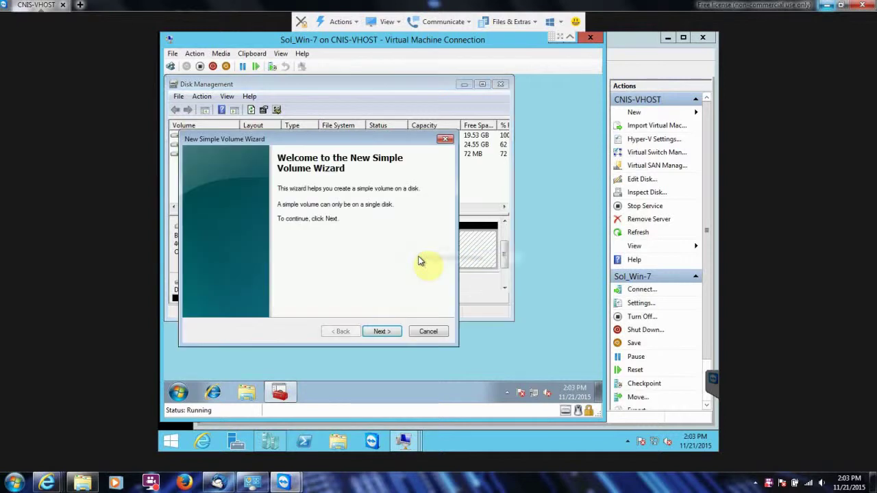
{"action": "left_click", "coordinate": [381, 331]}
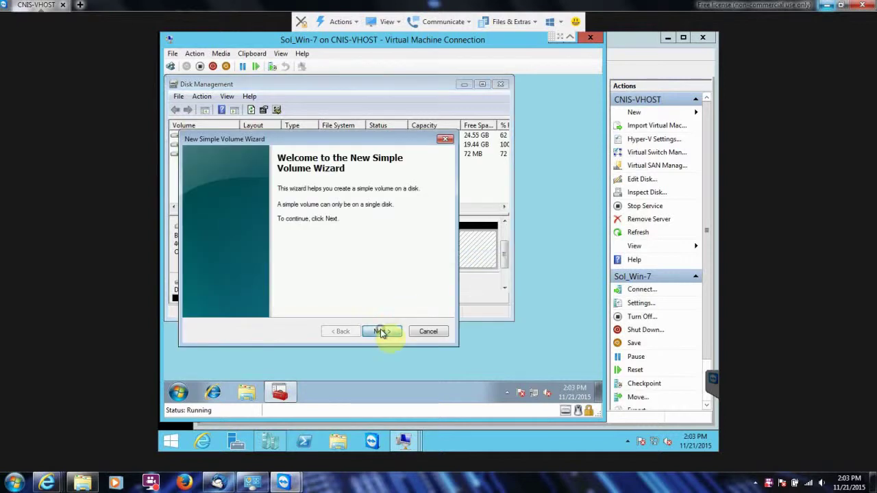
{"action": "left_click", "coordinate": [381, 331]}
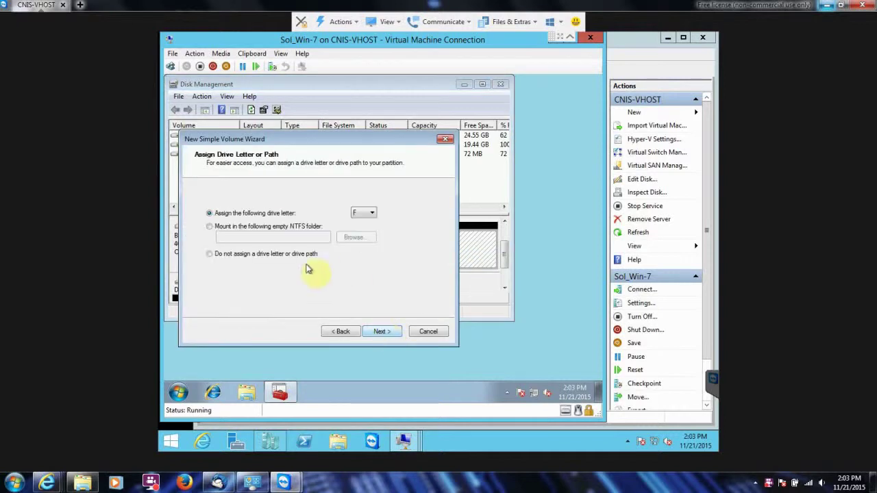
{"action": "left_click", "coordinate": [381, 332]}
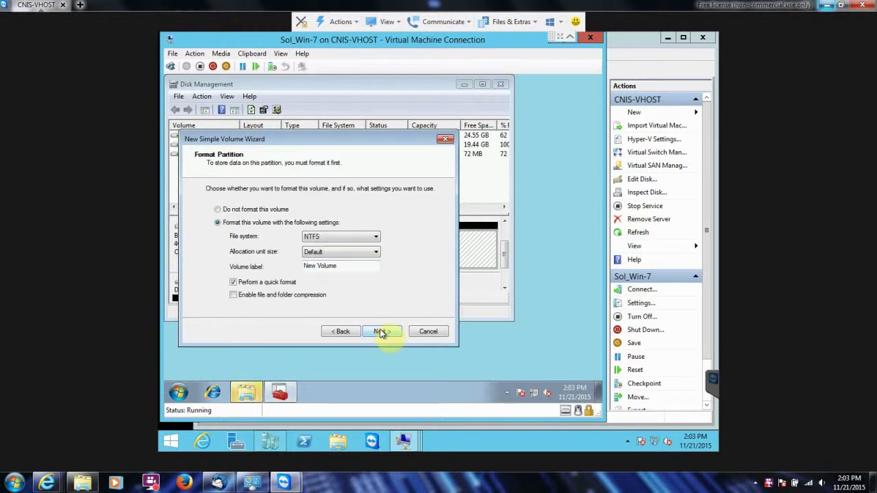
Set the second volume's file system to FAT32, create it and select it in Disk 1.
{"action": "left_click", "coordinate": [357, 237]}
{"action": "left_click", "coordinate": [353, 246]}
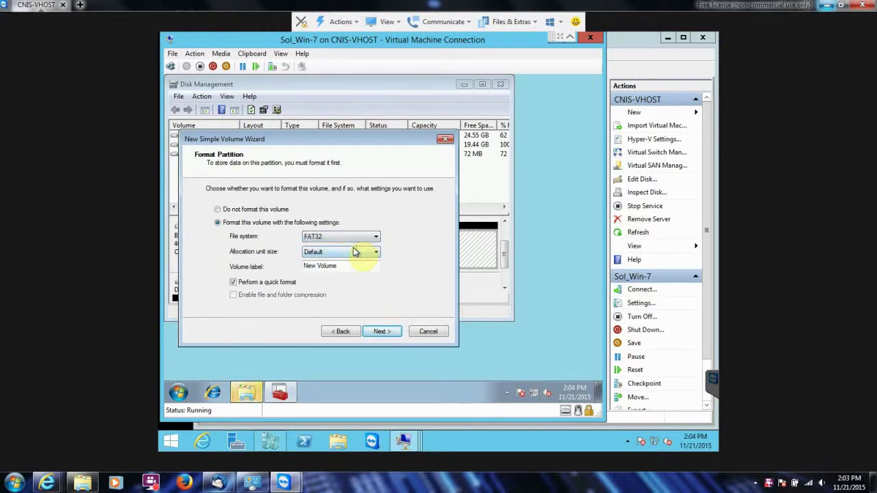
{"action": "left_click", "coordinate": [381, 332]}
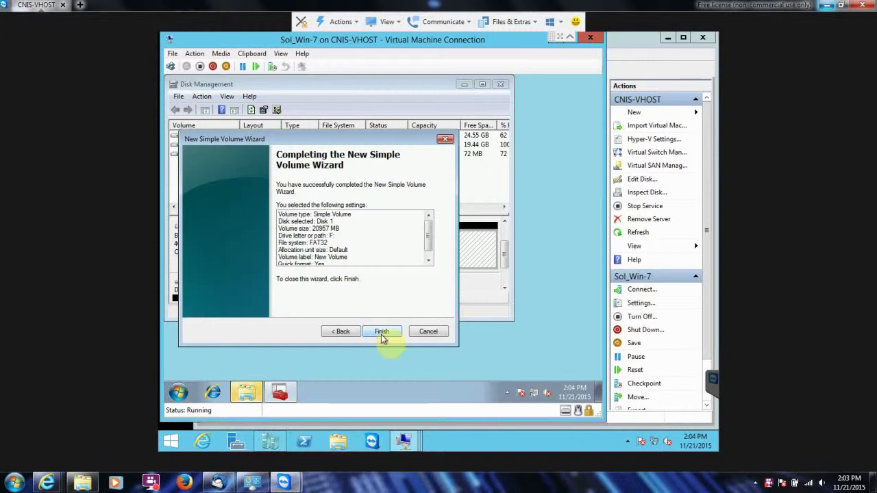
{"action": "left_click", "coordinate": [381, 332]}
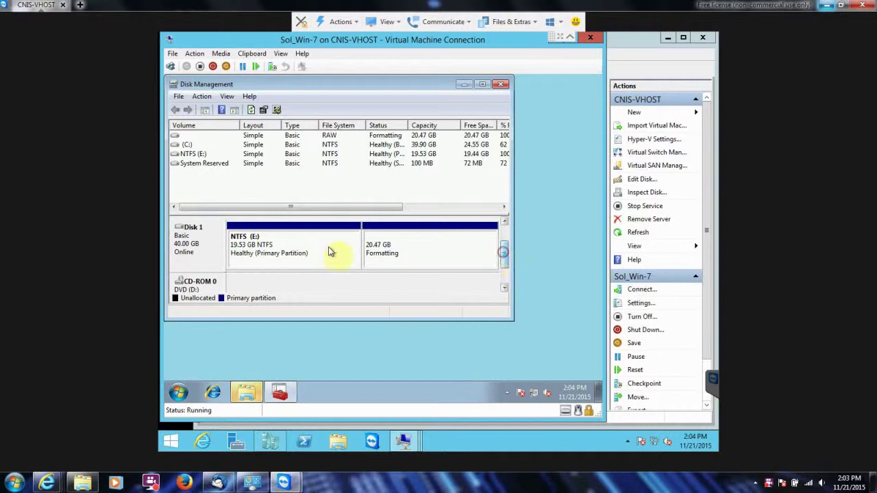
{"action": "left_click", "coordinate": [414, 259]}
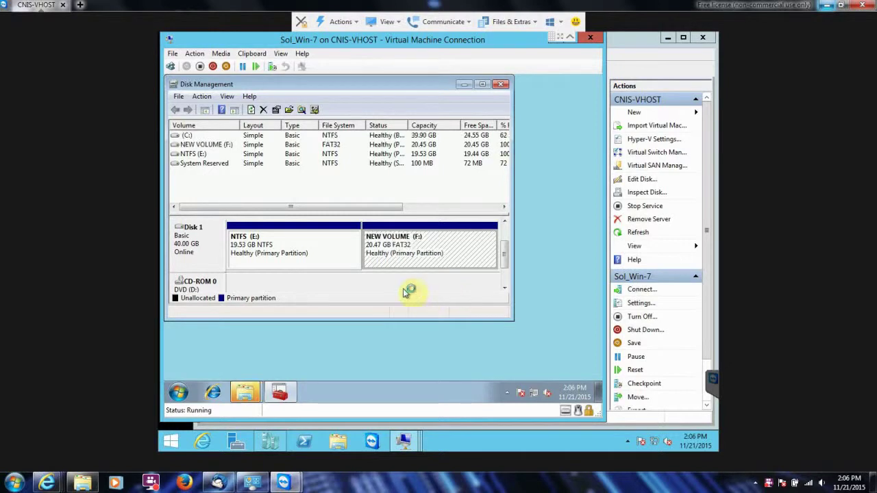
View the pending AutoPlay windows for both new volumes and open the F: volume's folder to view its files.
{"action": "left_click", "coordinate": [241, 393]}
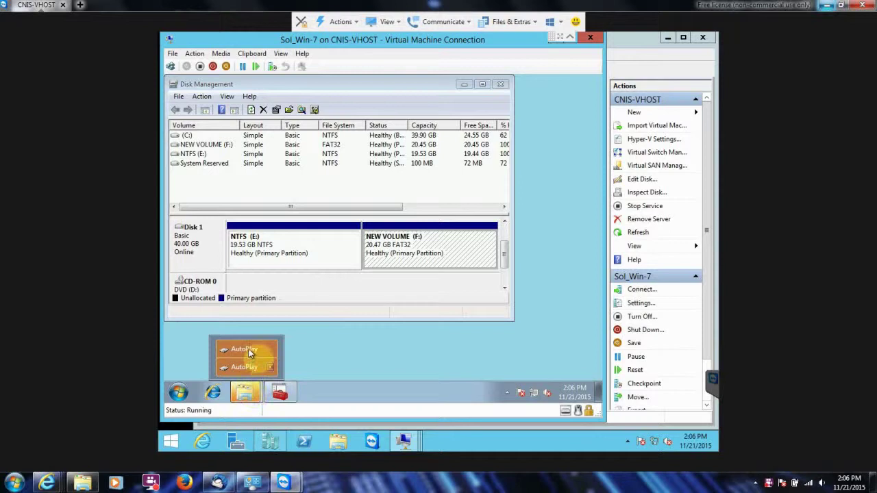
{"action": "left_click", "coordinate": [250, 352]}
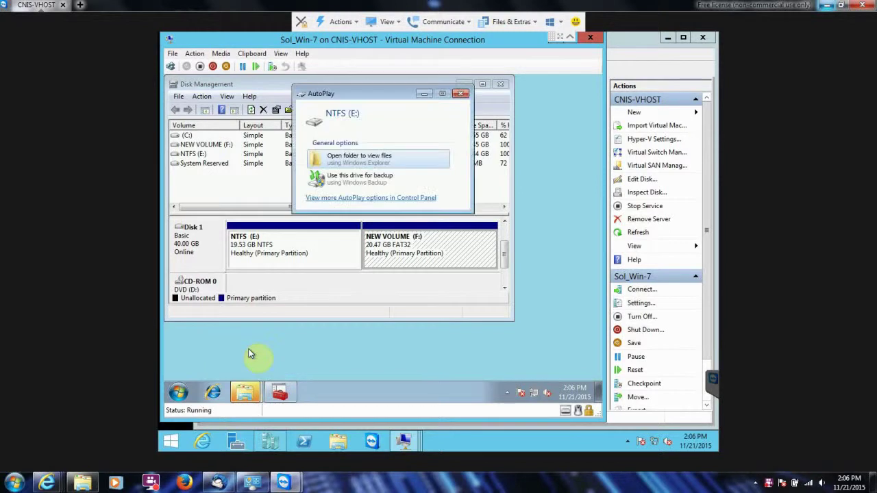
{"action": "left_click", "coordinate": [247, 393]}
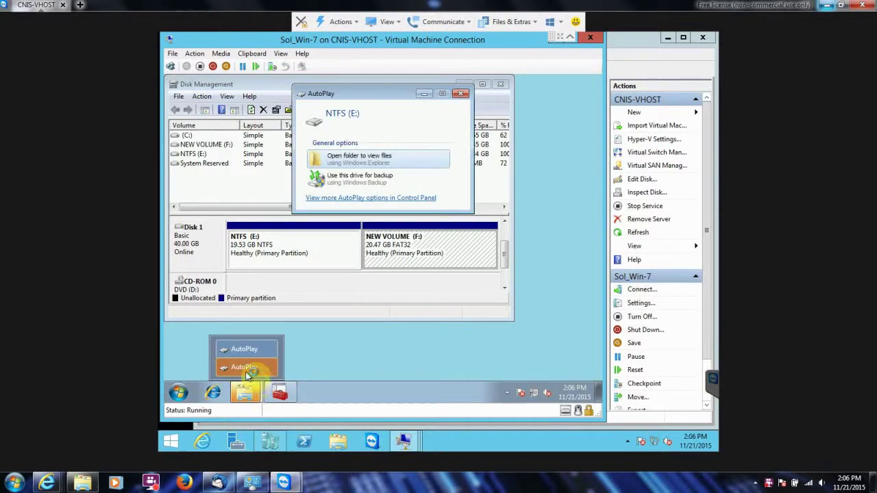
{"action": "left_click", "coordinate": [246, 370]}
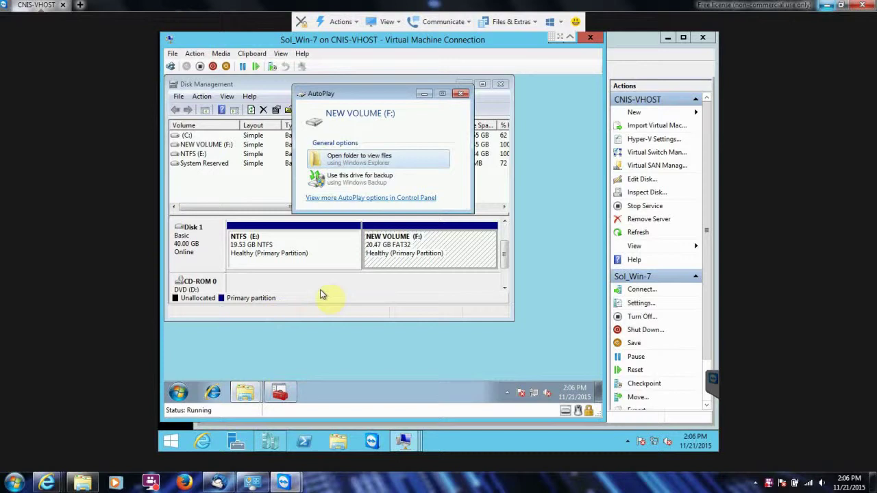
{"action": "left_click", "coordinate": [362, 166]}
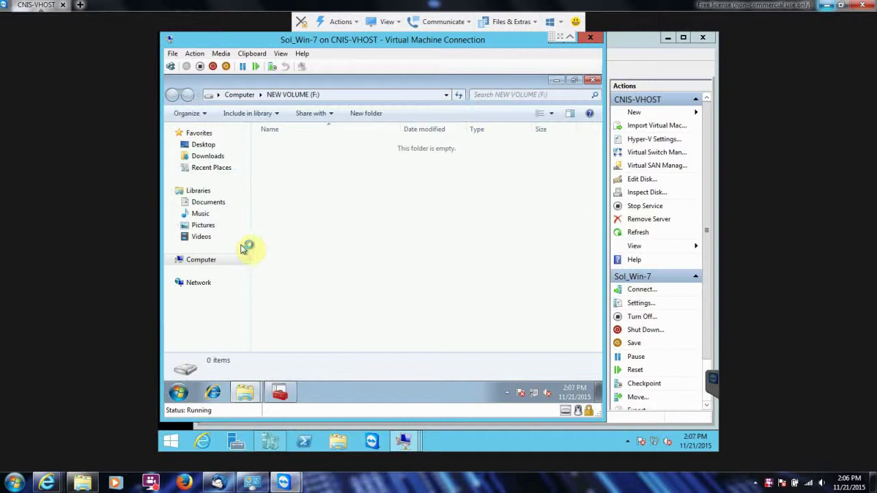
Expand Computer in the folder tree and view the contents of the E: and F: volumes.
{"action": "left_click", "coordinate": [172, 264]}
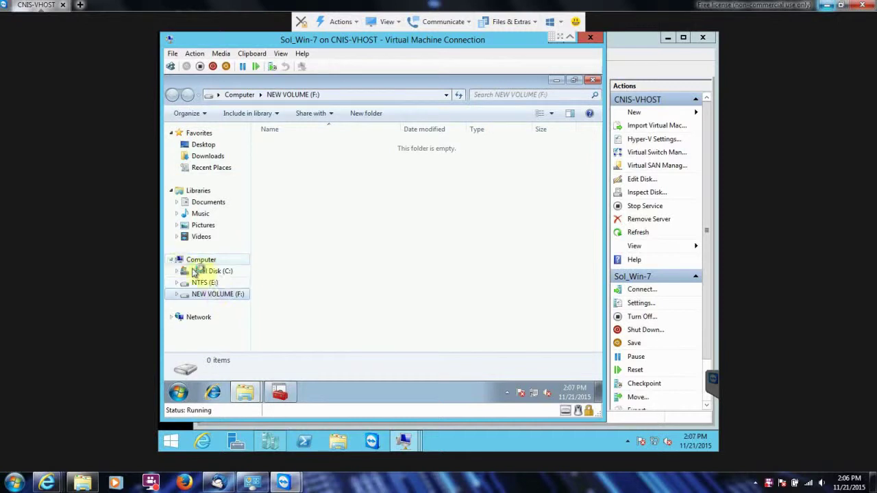
{"action": "left_click", "coordinate": [210, 284]}
{"action": "left_click", "coordinate": [214, 294]}
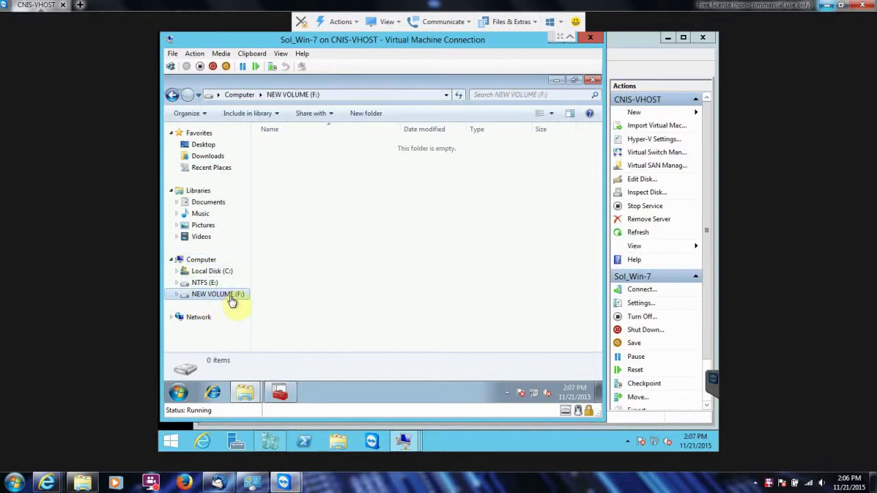
{"action": "left_click", "coordinate": [205, 286]}
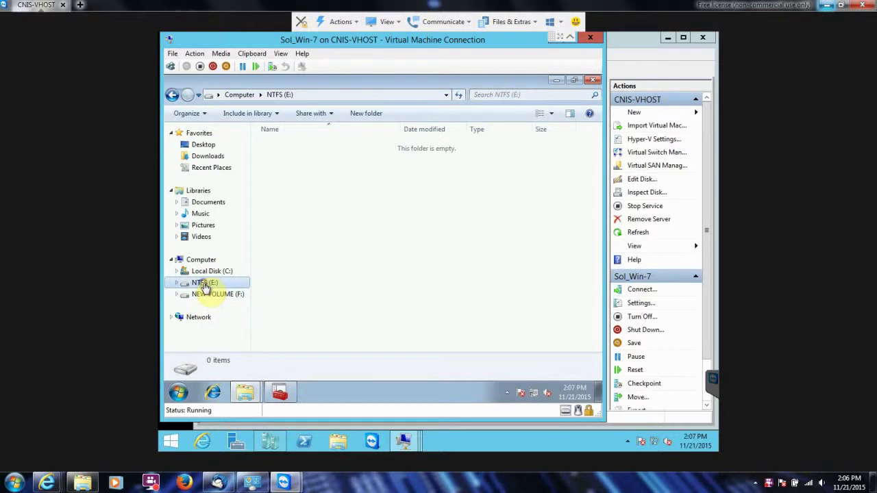
Rename the E: volume as Ntfs in its properties and approve the change with administrator permission.
{"action": "right_click", "coordinate": [204, 283]}
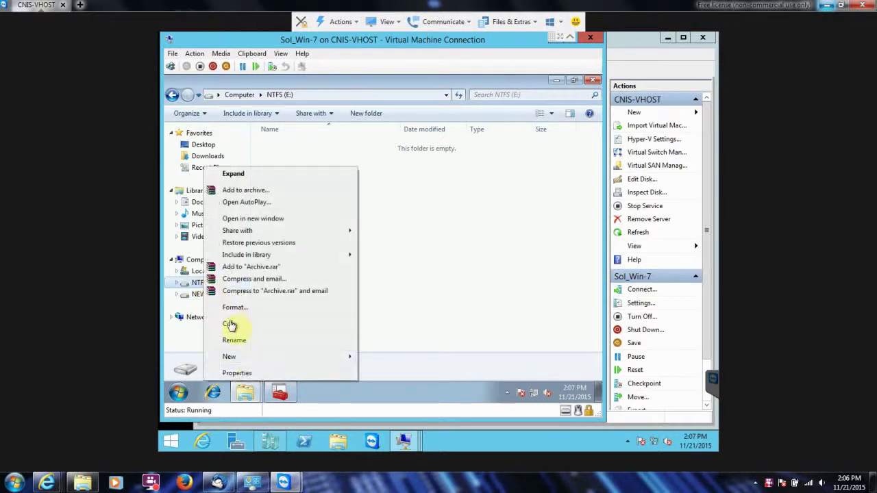
{"action": "left_click", "coordinate": [240, 373]}
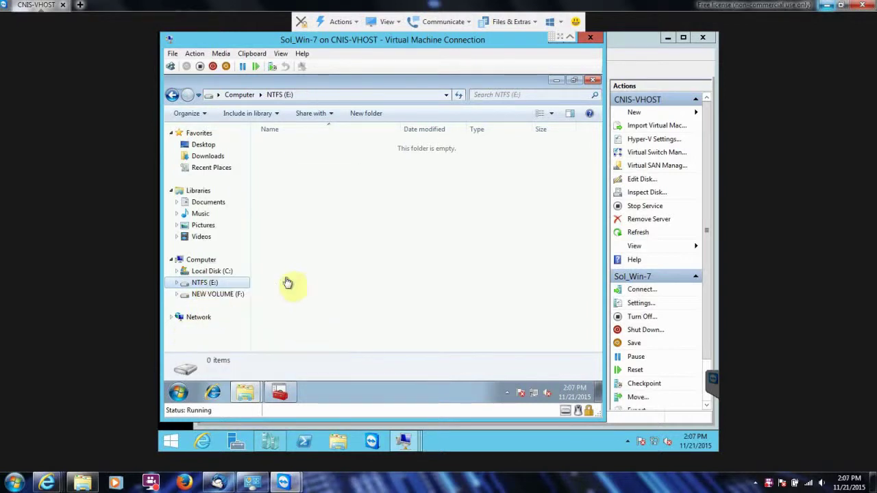
{"action": "left_click", "coordinate": [333, 163]}
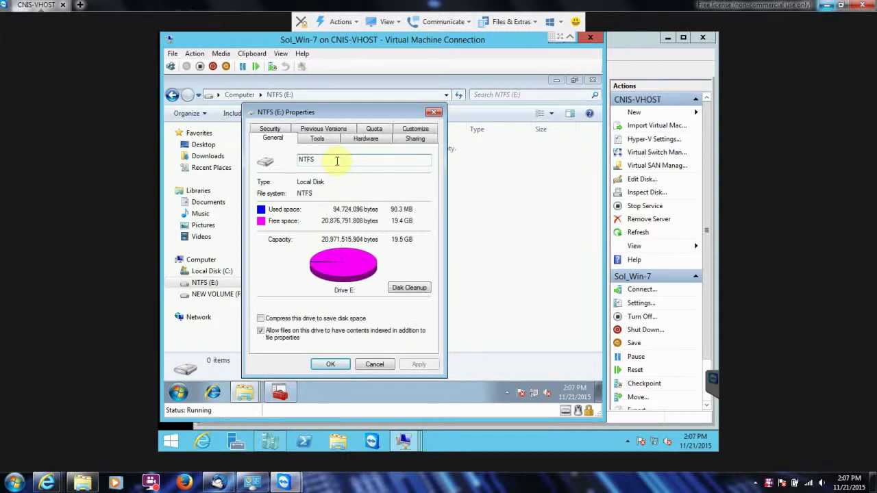
{"action": "key", "text": "BackSpace"}
{"action": "key", "text": "BackSpace"}
{"action": "key", "text": "BackSpace"}
{"action": "type", "text": "tfs"}
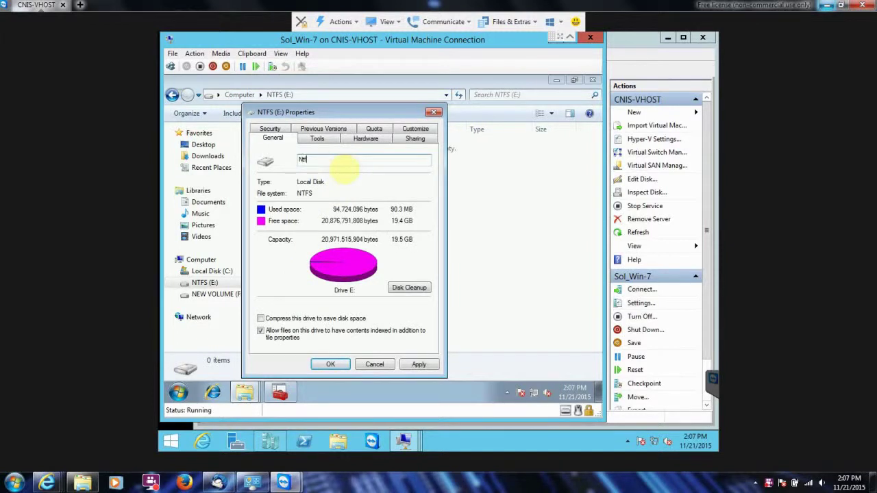
{"action": "left_click", "coordinate": [420, 365]}
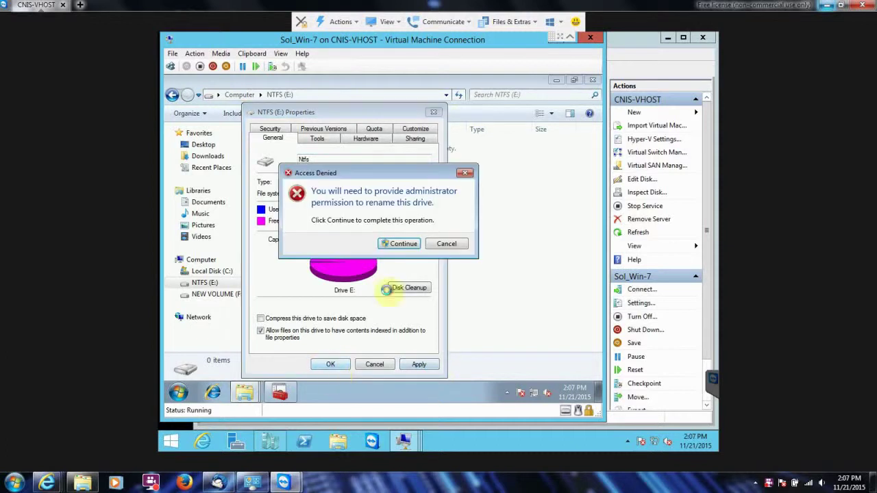
{"action": "left_click", "coordinate": [400, 245]}
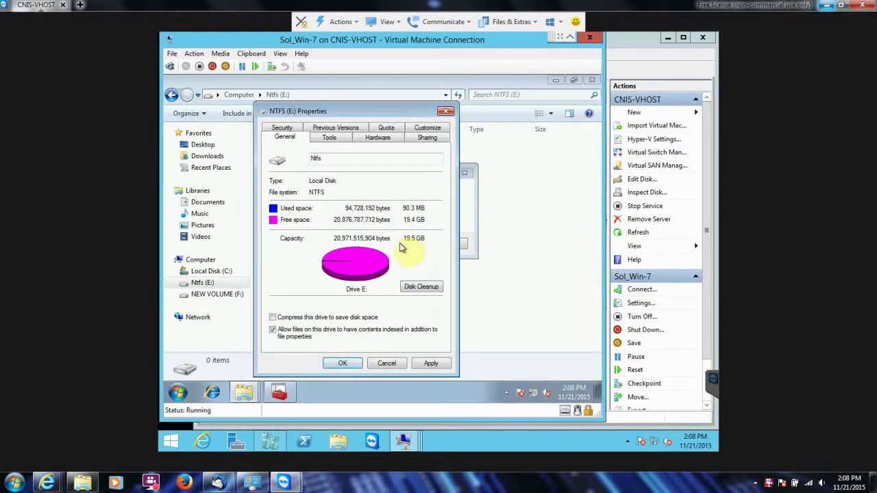
{"action": "left_click", "coordinate": [340, 366]}
{"action": "left_click", "coordinate": [402, 244]}
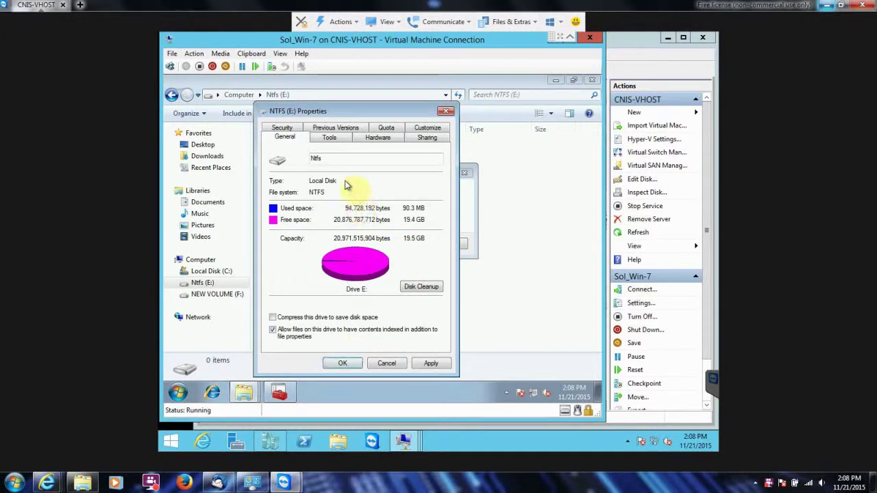
{"action": "left_click", "coordinate": [333, 162]}
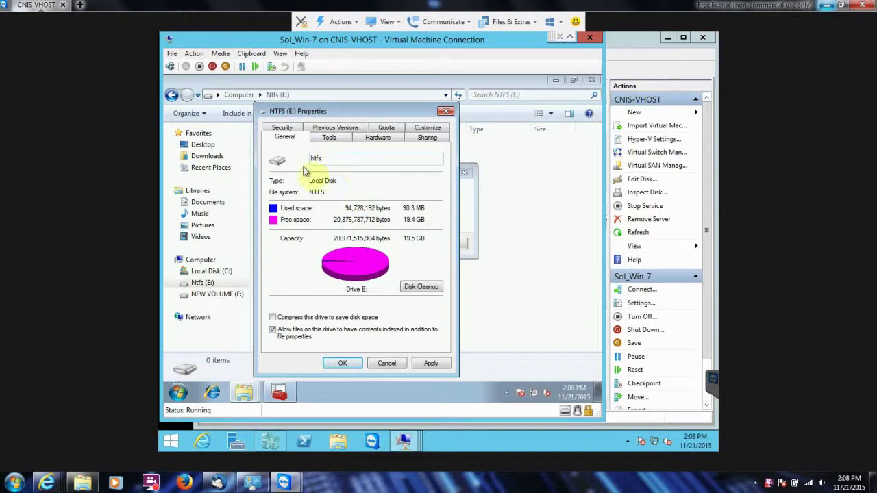